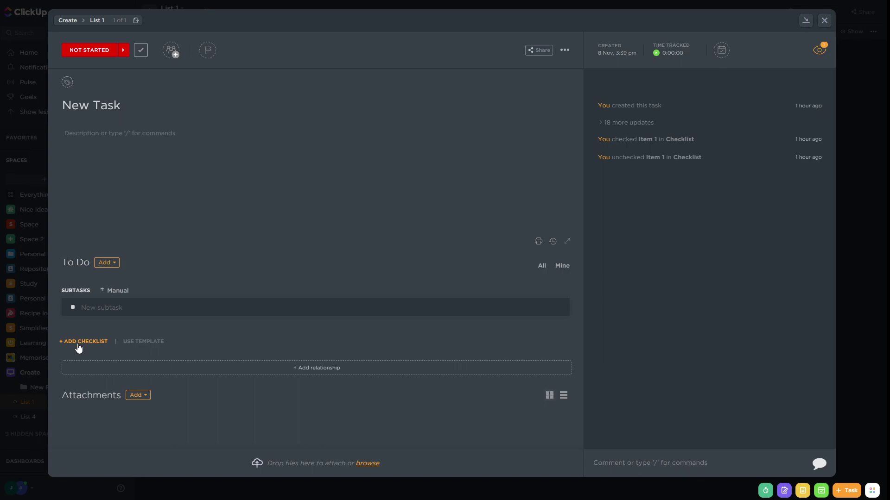
# Add a checklist to New Task with the items 'Item 1' and 'Item 2'.
pyautogui.click(83, 342)
pyautogui.write('Item 1')
pyautogui.press('Return')
pyautogui.write('Item 2')
pyautogui.press('Return')
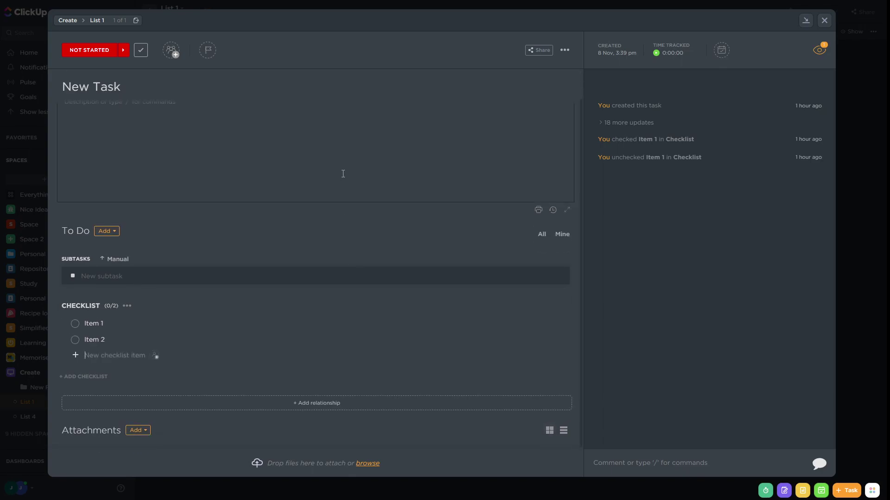
pyautogui.click(347, 293)
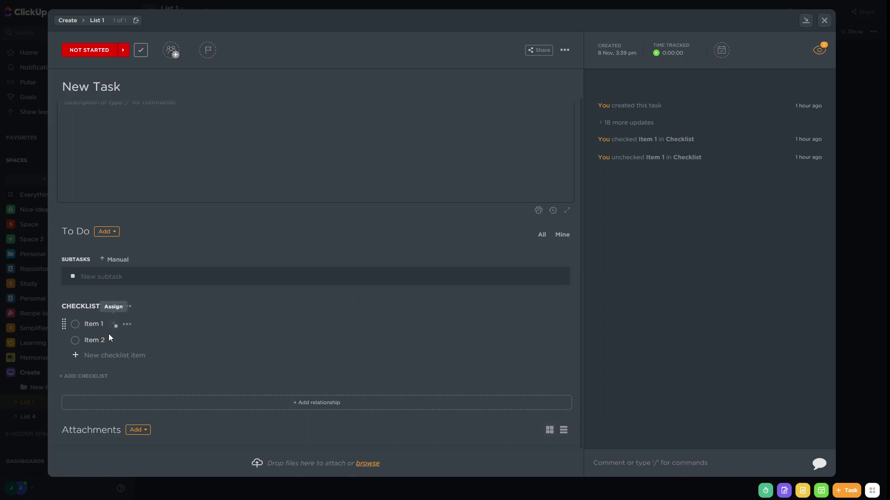
# Add a second checklist to New Task, also with 'Item 1' and 'Item 2'.
pyautogui.click(73, 377)
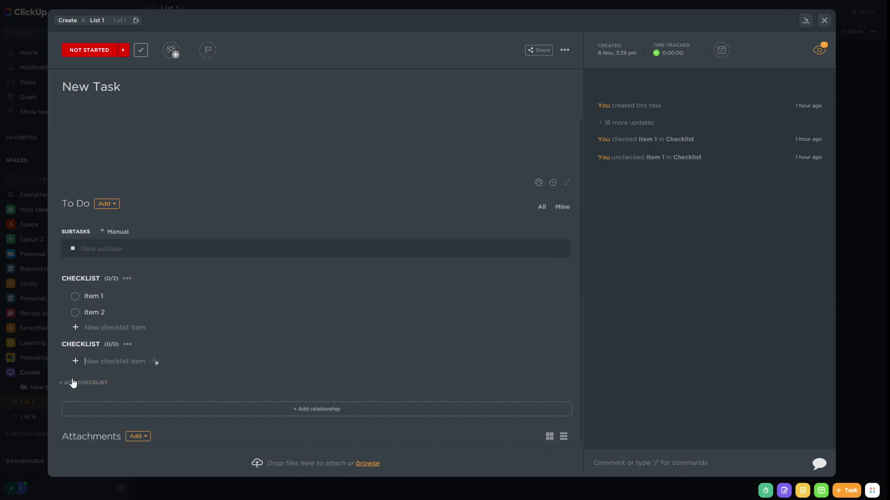
pyautogui.write('Item 1')
pyautogui.press('Return')
pyautogui.write('Item 2')
pyautogui.press('Return')
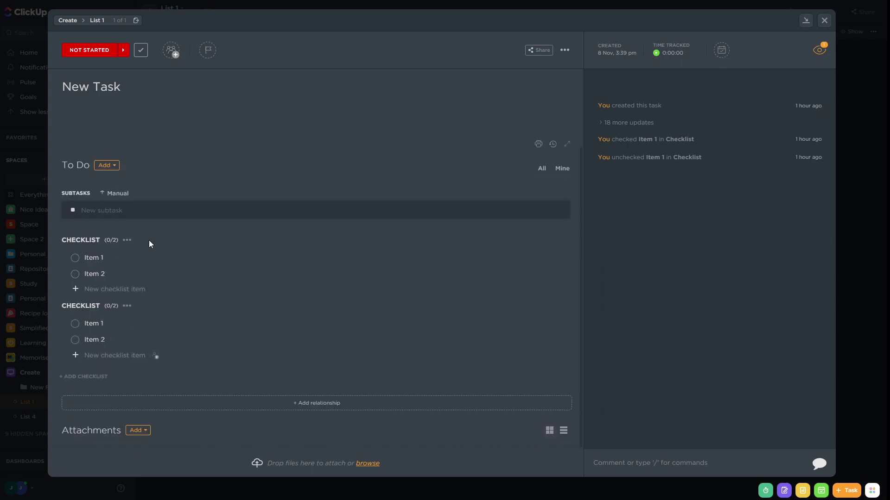
# Rename the first checklist to CHECKLIST 1.
pyautogui.click(128, 241)
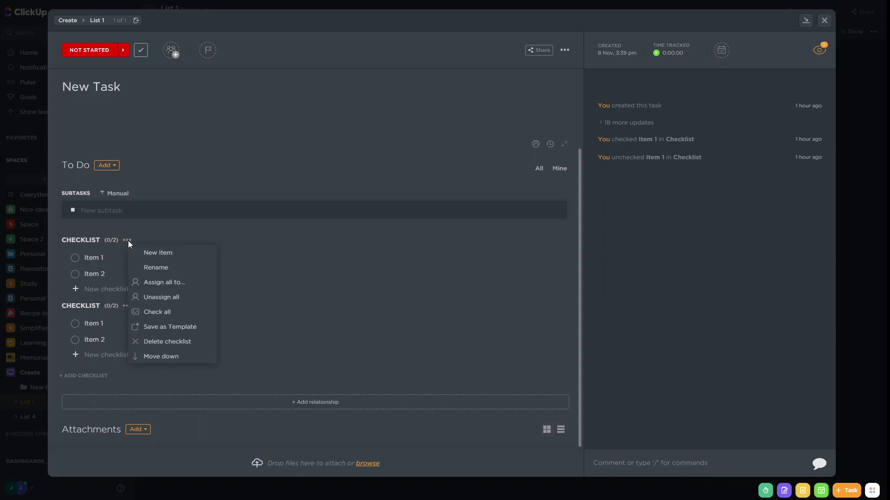
pyautogui.click(156, 268)
pyautogui.write('1')
pyautogui.press('Return')
# Rename the second checklist to CHECKLIST 2.
pyautogui.click(128, 307)
pyautogui.click(178, 334)
pyautogui.write('2')
pyautogui.press('Return')
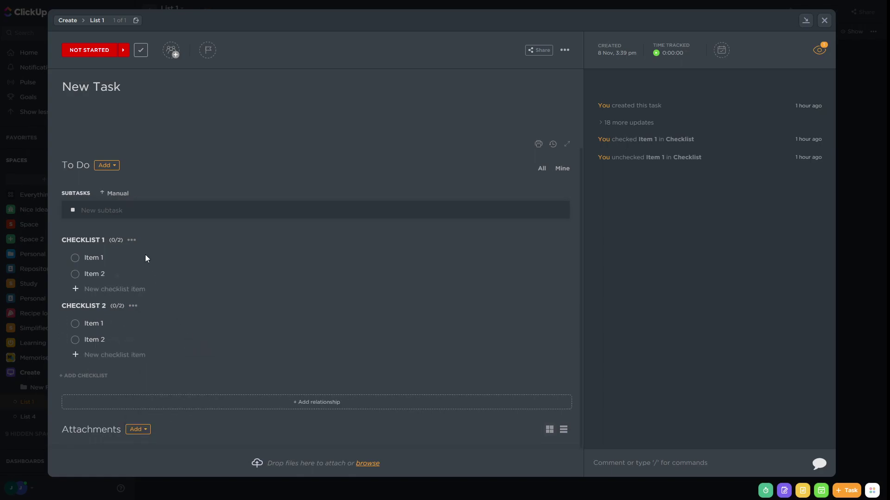
pyautogui.click(133, 241)
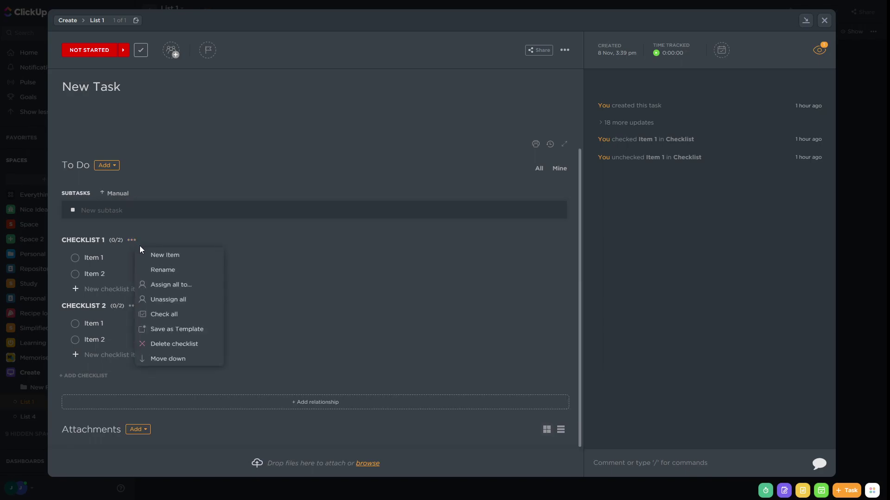
# Move CHECKLIST 1 down so CHECKLIST 2 comes first.
pyautogui.click(200, 360)
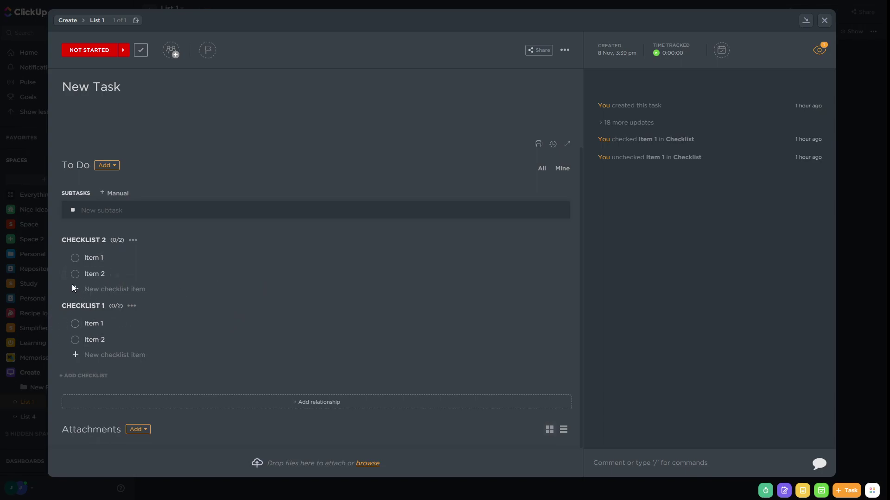
pyautogui.click(75, 258)
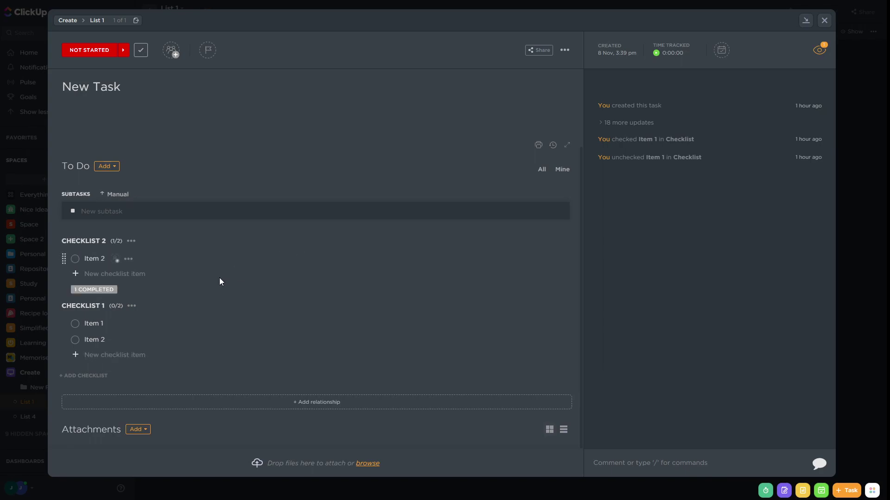
pyautogui.click(83, 291)
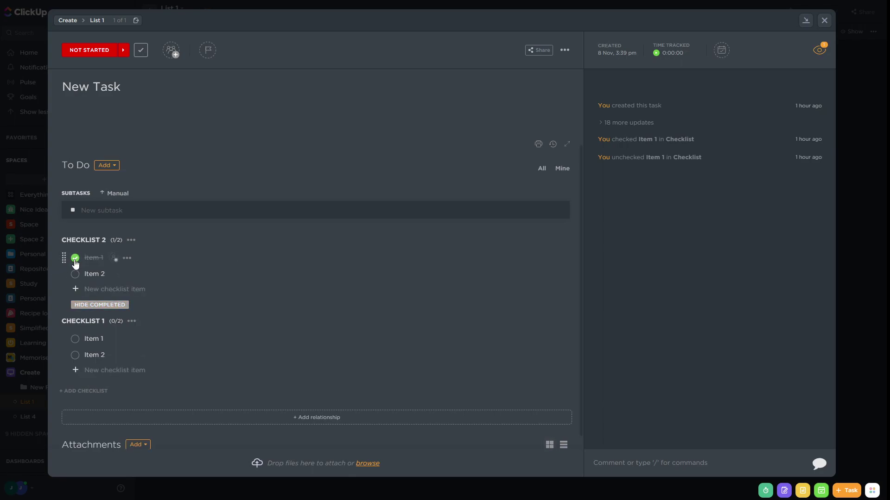
pyautogui.click(75, 258)
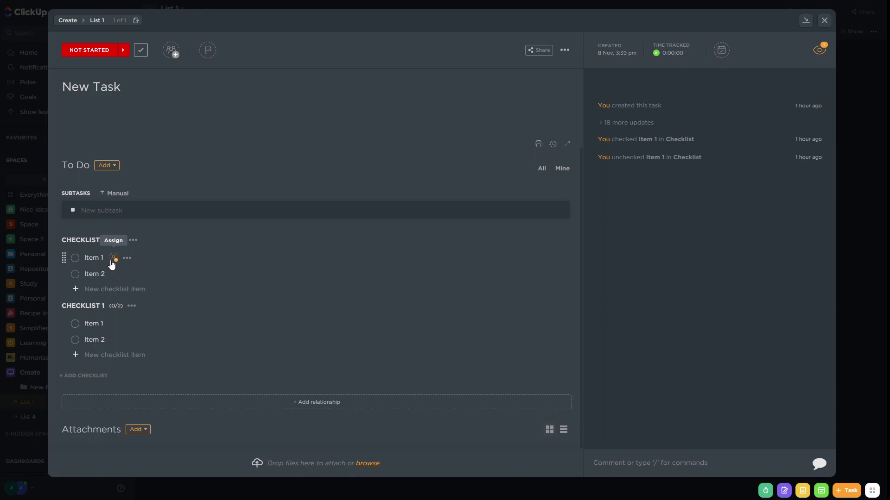
# Assign Item 1 to yourself, then assign all CHECKLIST 2 items to yourself.
pyautogui.click(111, 261)
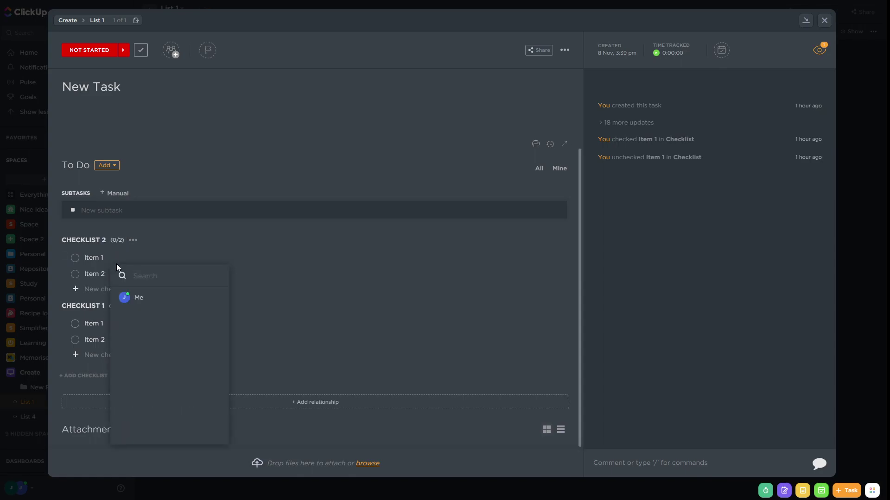
pyautogui.click(143, 297)
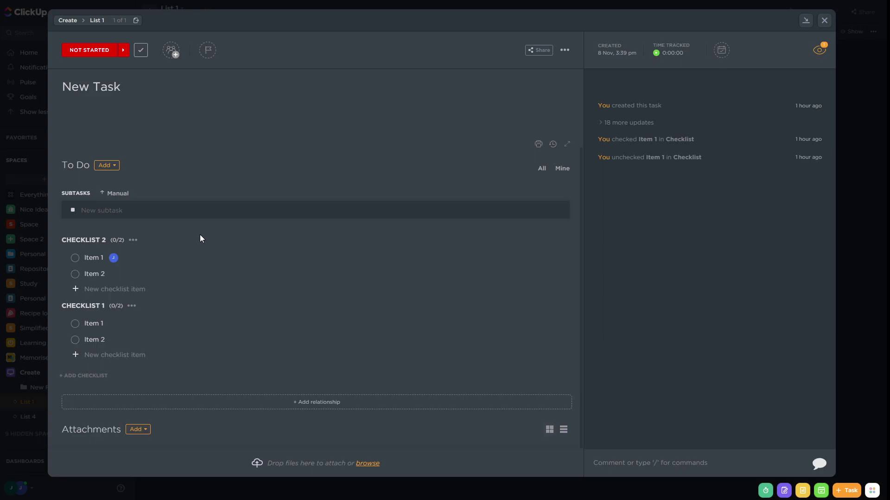
pyautogui.click(133, 241)
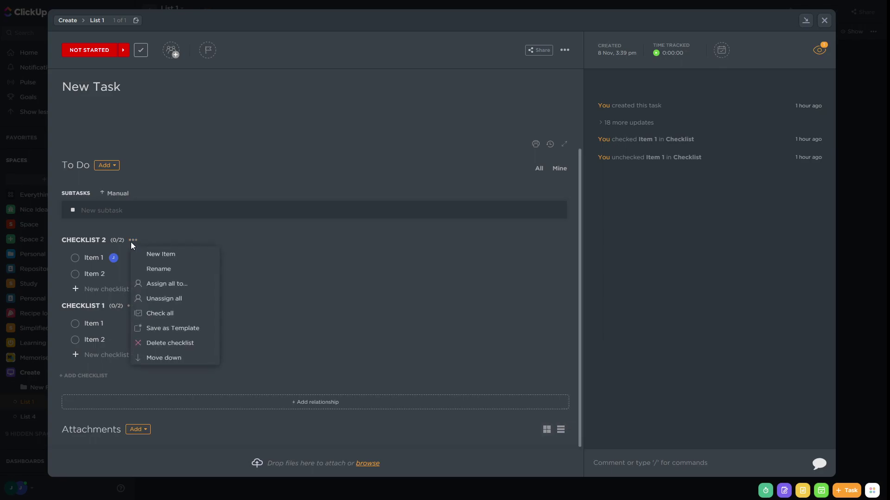
pyautogui.click(201, 283)
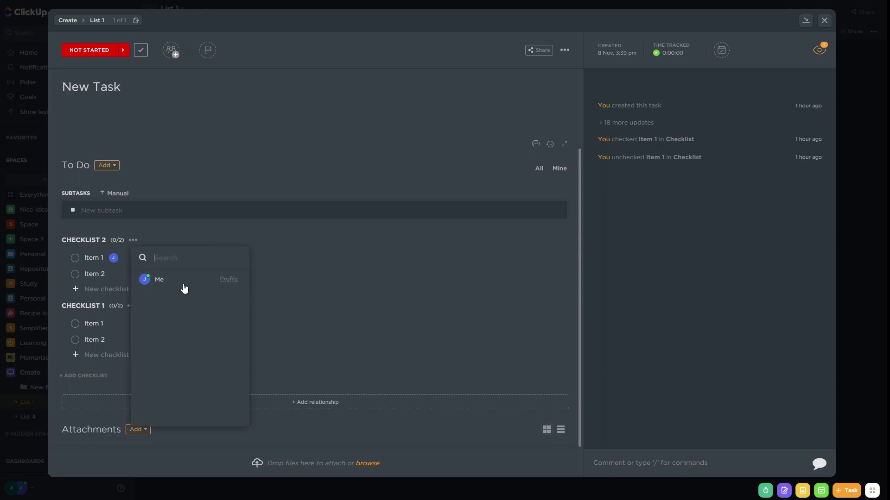
pyautogui.click(160, 280)
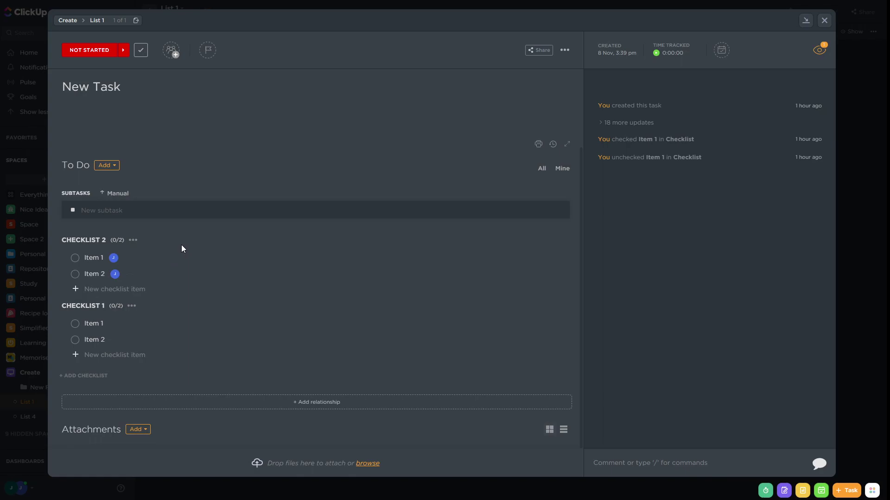
# Remove yourself as assignee from Item 2 in CHECKLIST 2.
pyautogui.click(113, 277)
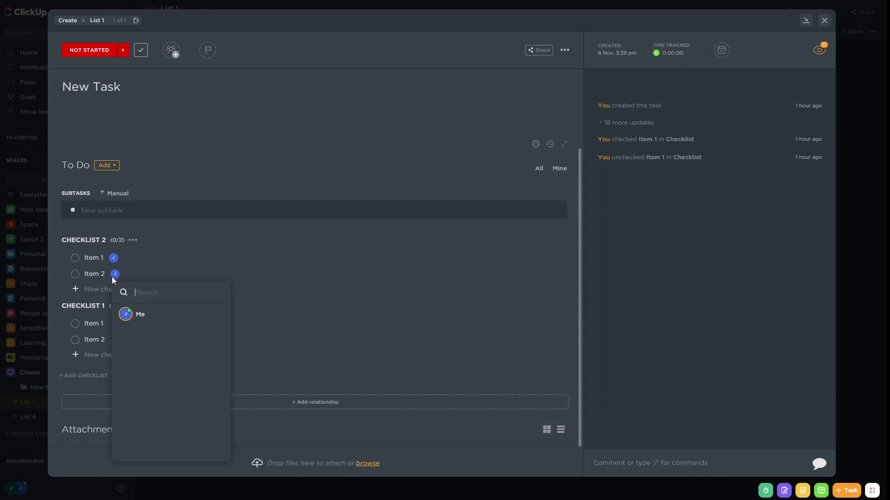
pyautogui.click(130, 318)
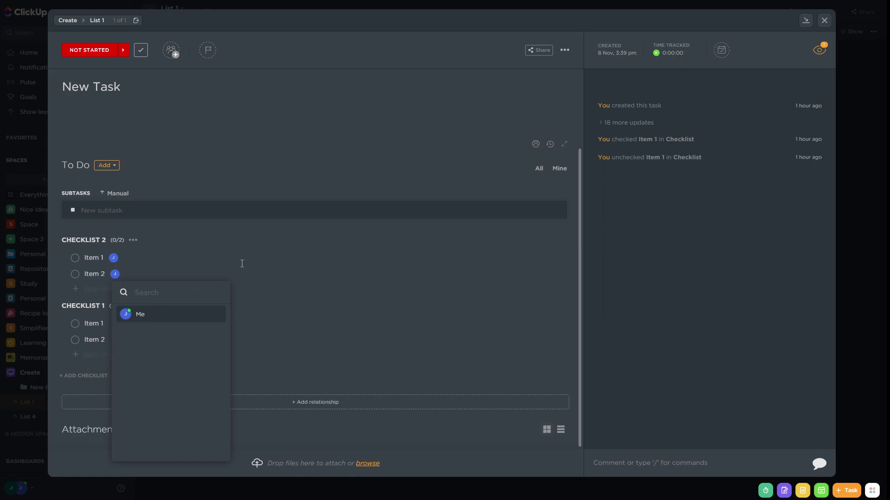
pyautogui.click(279, 243)
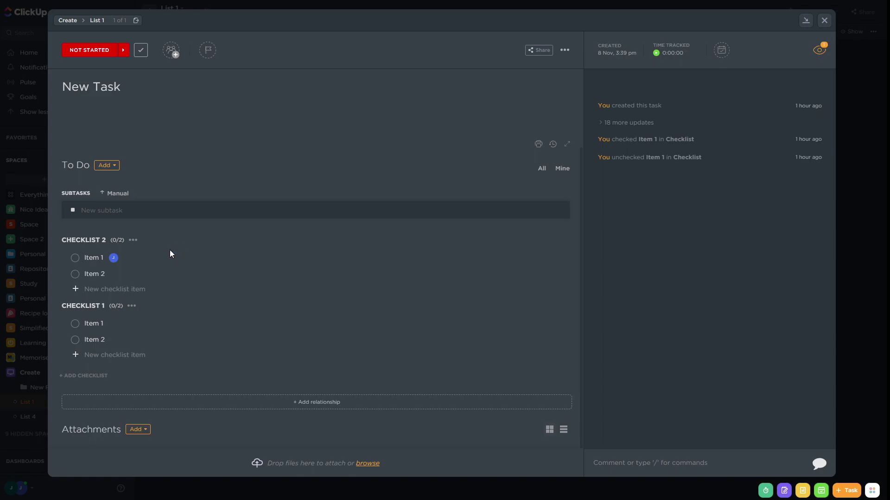
# Use Unassign all on CHECKLIST 2 to clear its item assignees.
pyautogui.click(134, 241)
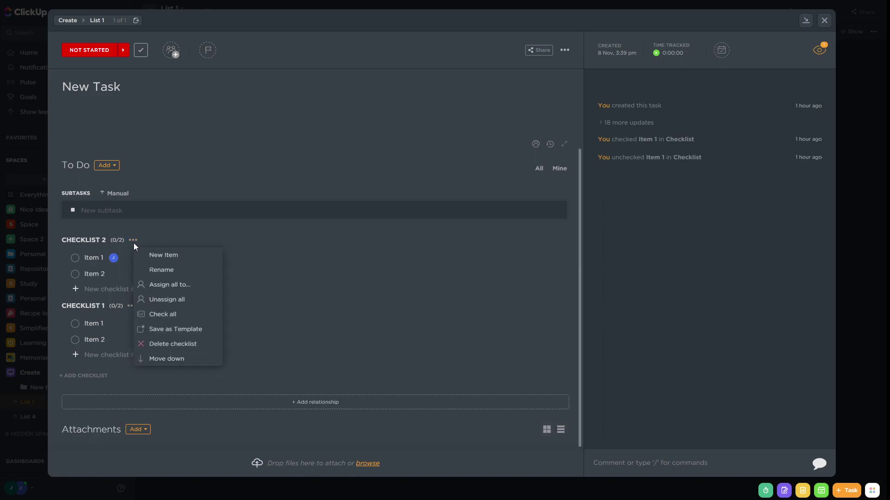
pyautogui.click(190, 303)
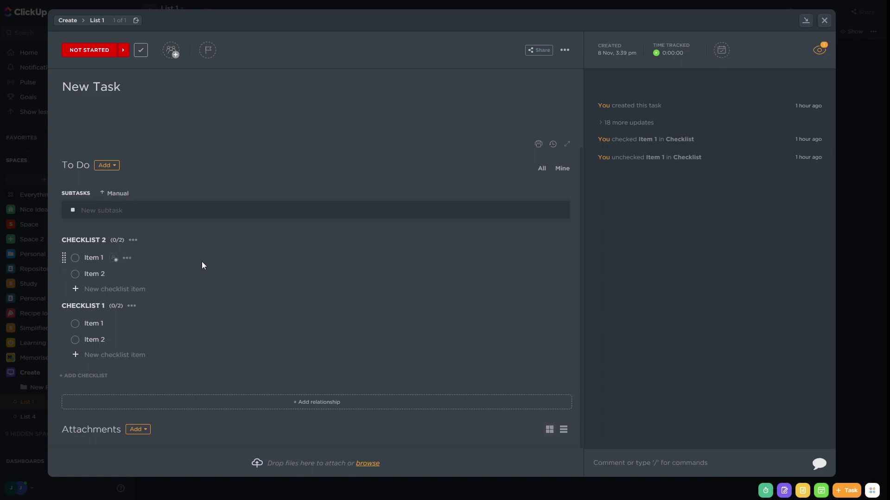
pyautogui.click(133, 240)
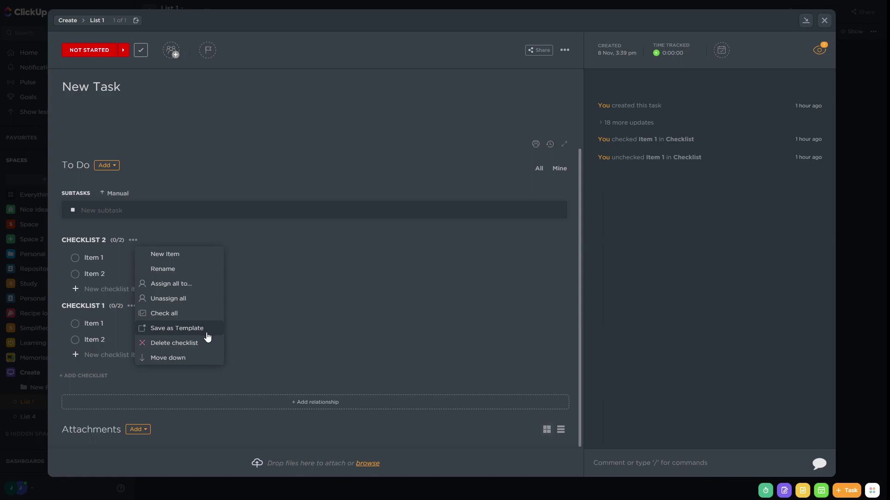
pyautogui.click(337, 315)
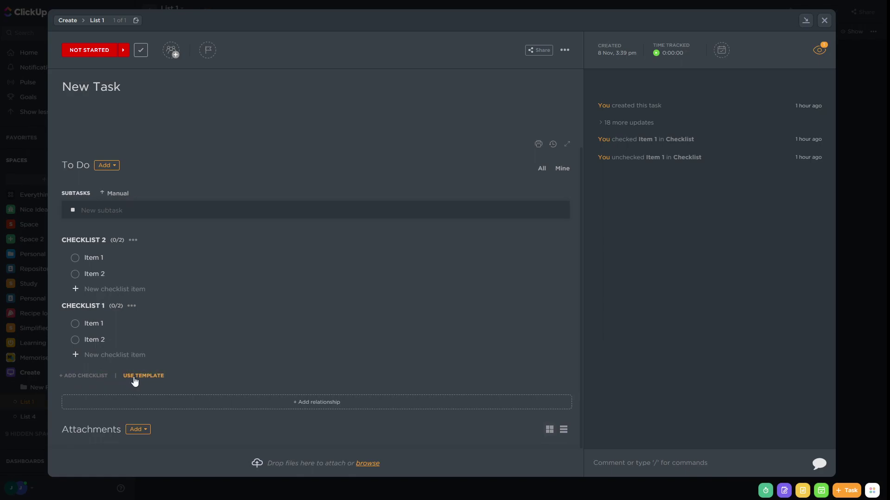
# Check Item 1 in CHECKLIST 2 and CHECKLIST 1, then close the task.
pyautogui.moveTo(158, 379)
pyautogui.click(76, 257)
pyautogui.click(74, 340)
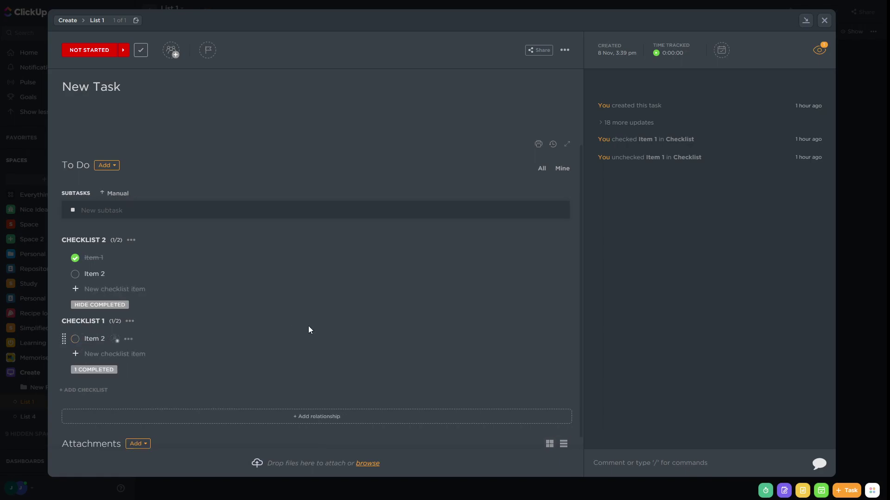
pyautogui.click(861, 263)
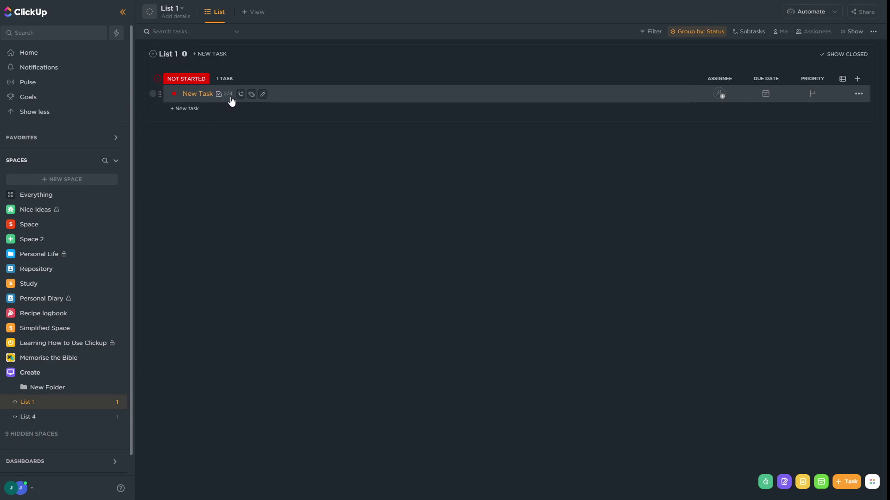
# Reopen New Task, check Item 2 in CHECKLIST 2 and CHECKLIST 1, and close it.
pyautogui.click(224, 96)
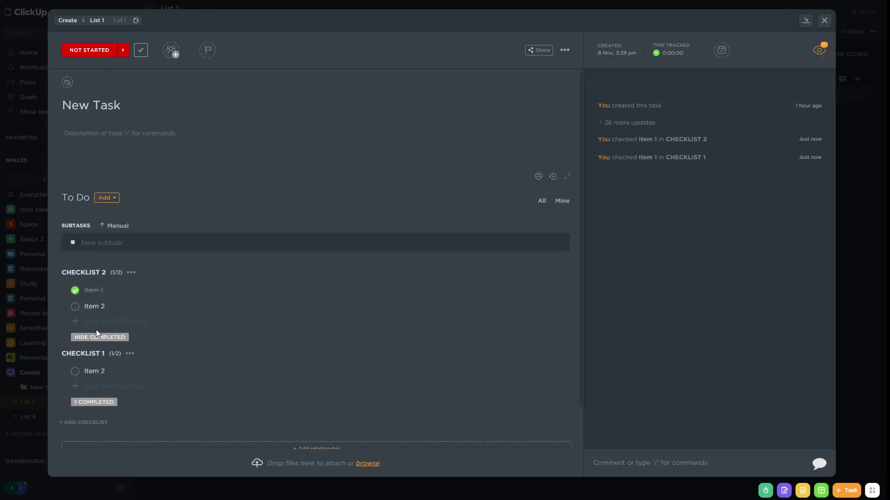
pyautogui.click(73, 307)
pyautogui.click(241, 340)
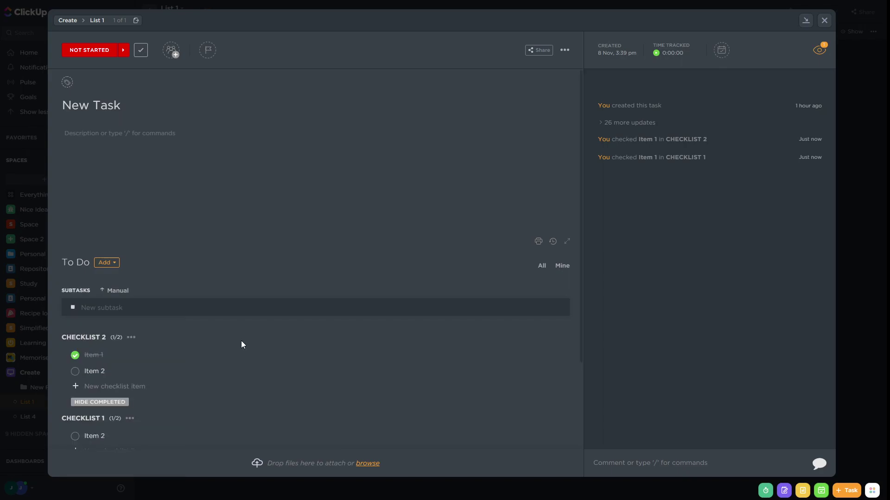
pyautogui.click(75, 371)
pyautogui.scroll(-2, 81, 333)
pyautogui.click(74, 325)
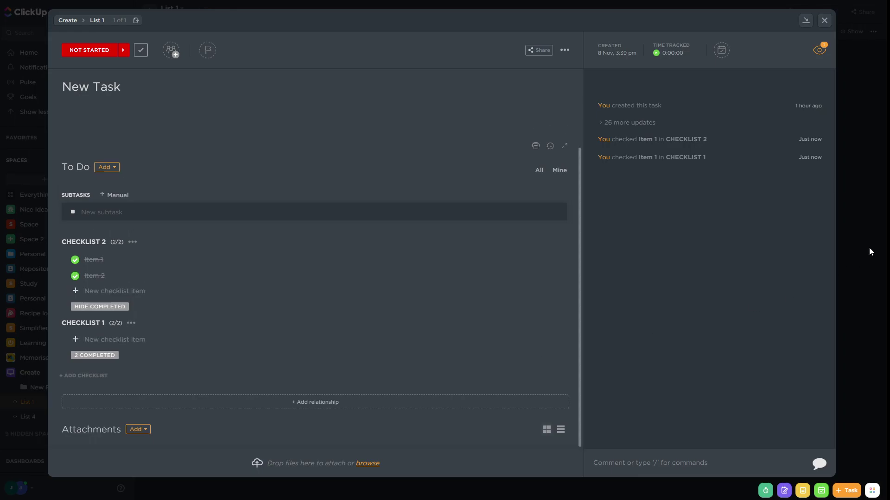
pyautogui.click(857, 221)
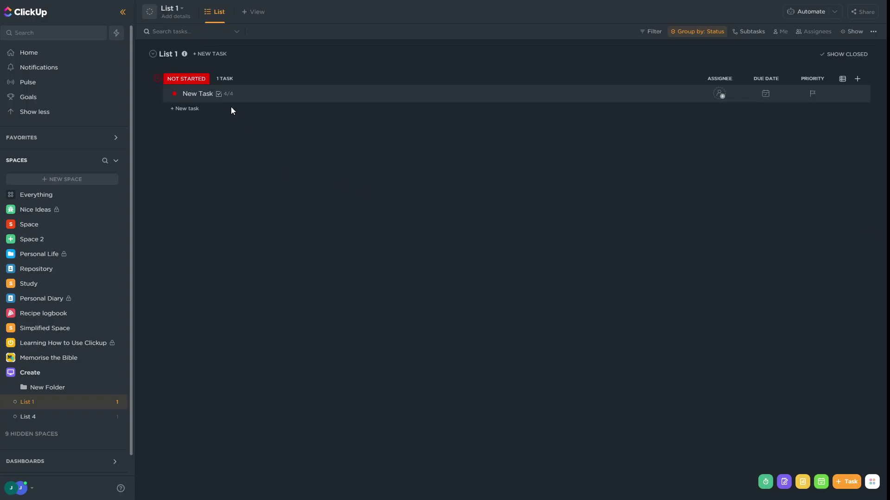